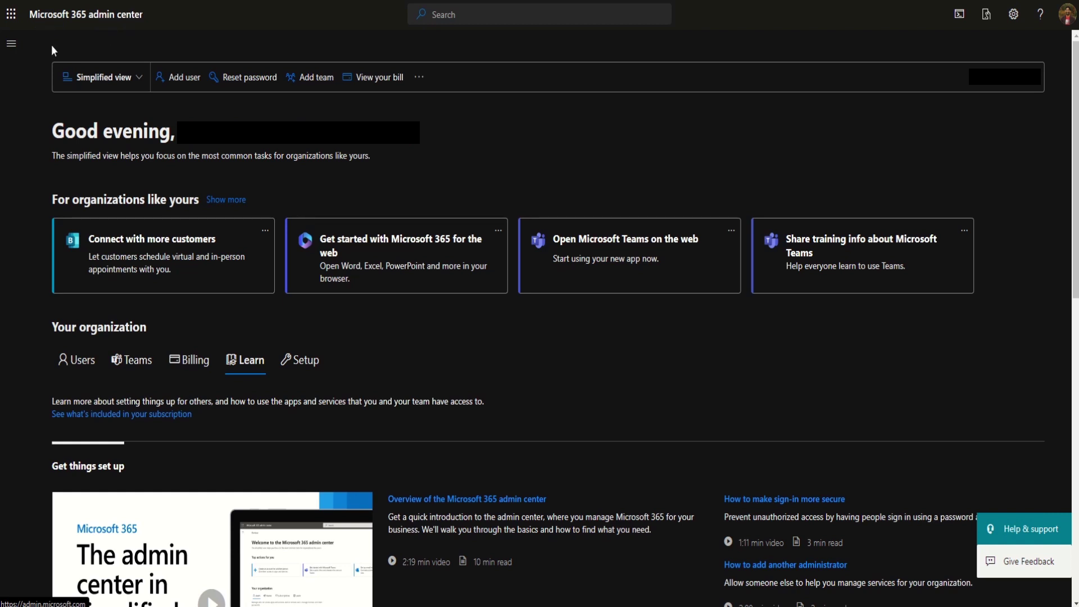
Step: Expand the Microsoft 365 admin center navigation to show all admin sections
{"action": "left_click", "coordinate": [11, 43]}
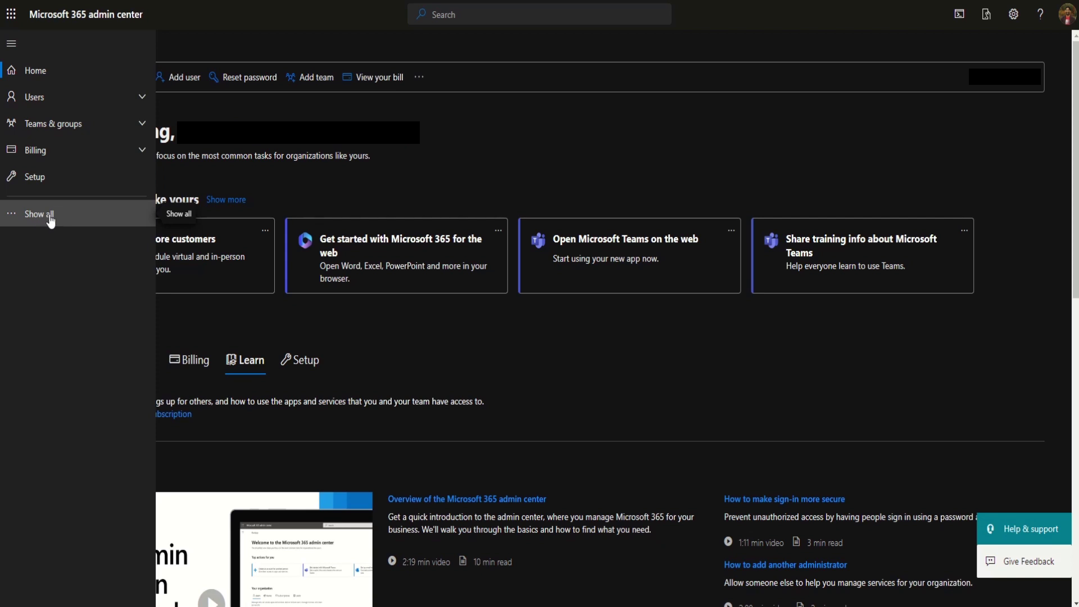
{"action": "left_click", "coordinate": [51, 221]}
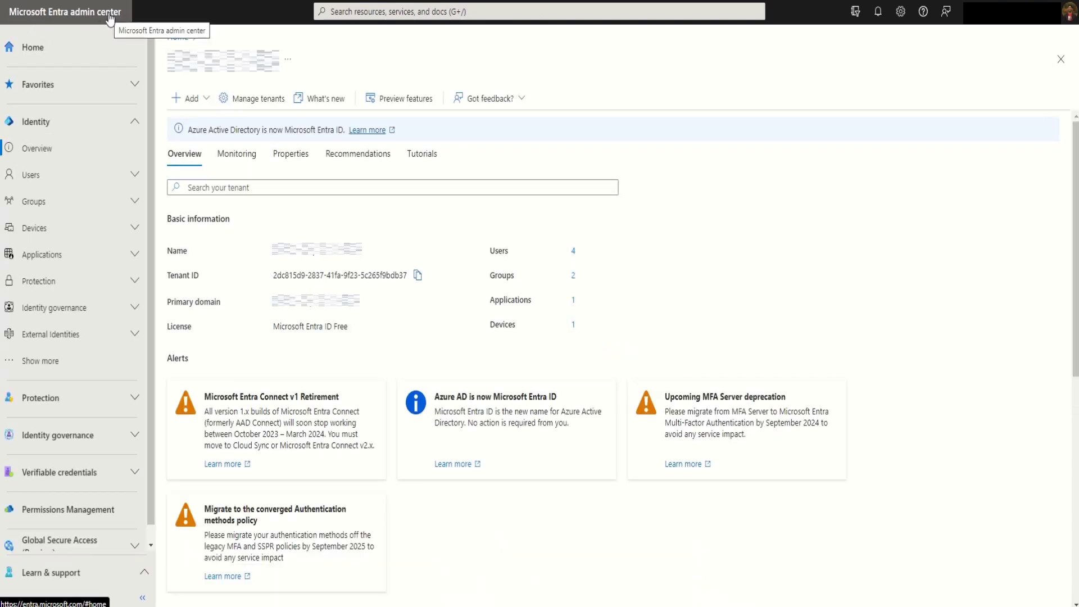
Step: Go to Applications > App registrations and start a new registration
{"action": "left_click", "coordinate": [137, 257]}
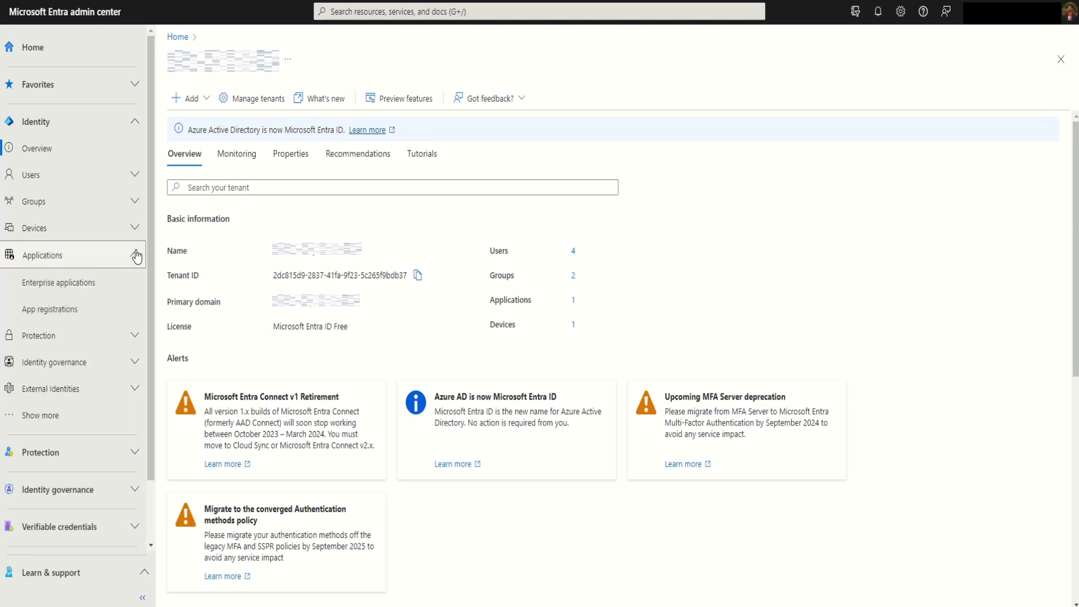
{"action": "left_click", "coordinate": [57, 316]}
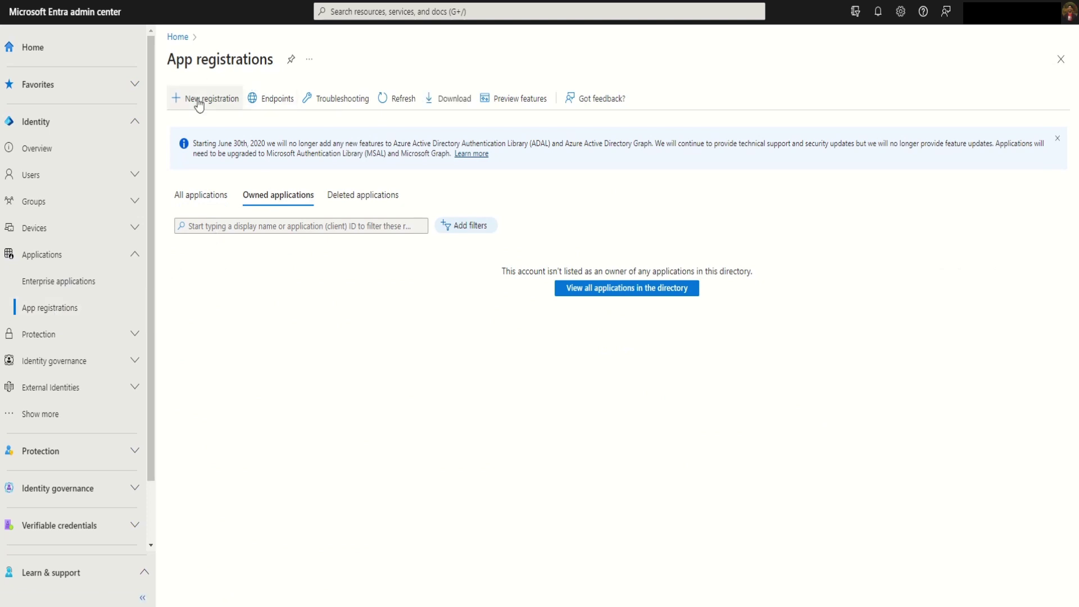
{"action": "left_click", "coordinate": [199, 102]}
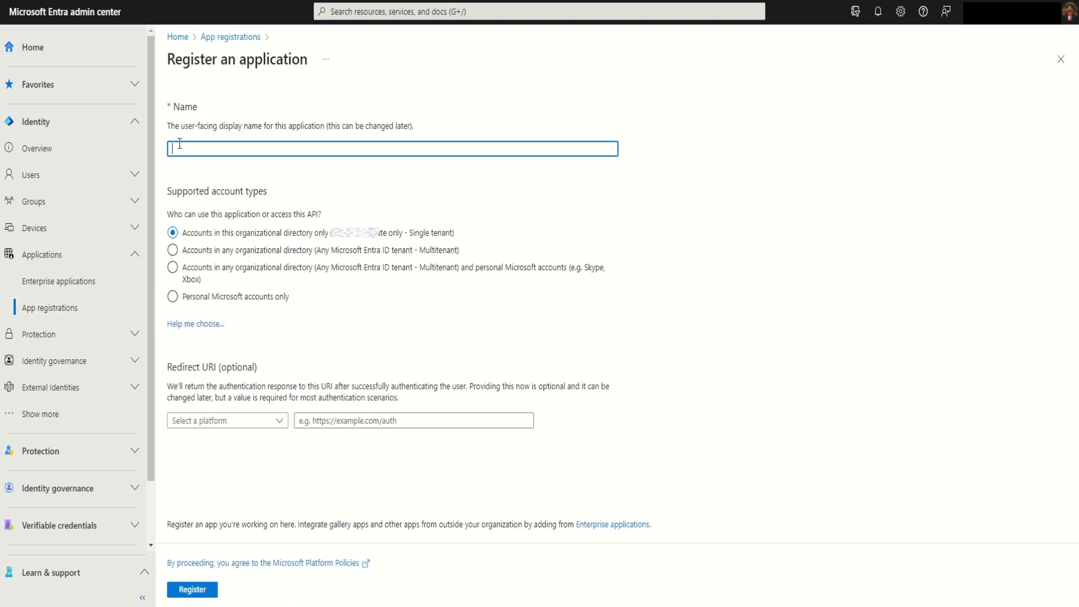
Step: Name the app 'slightinsight app', allow any directory plus personal Microsoft accounts, and register it
{"action": "type", "text": "slightinsight app"}
{"action": "left_click", "coordinate": [197, 251]}
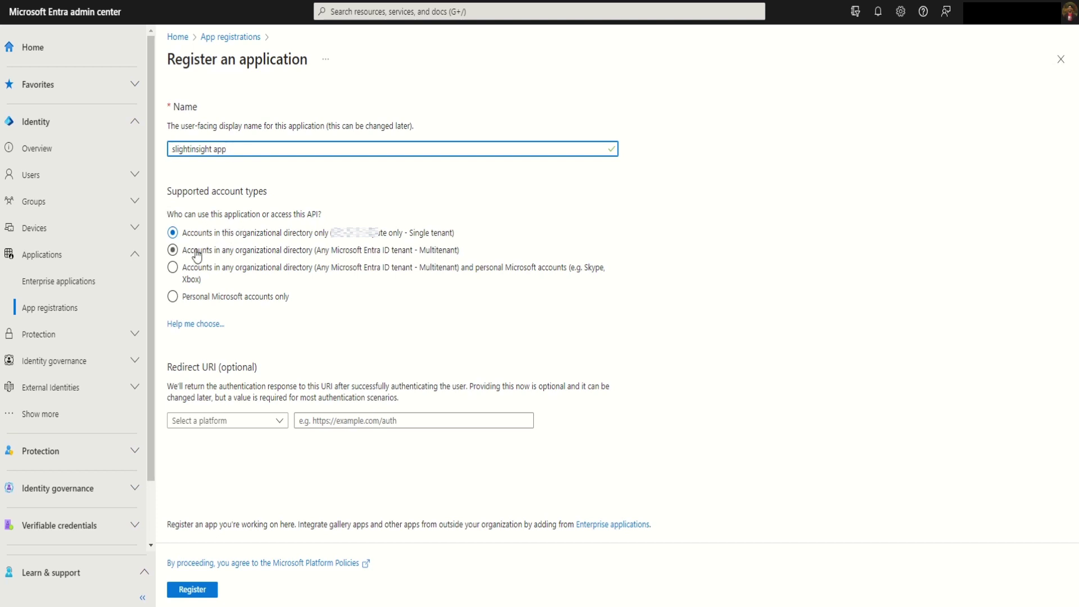
{"action": "left_click", "coordinate": [176, 272]}
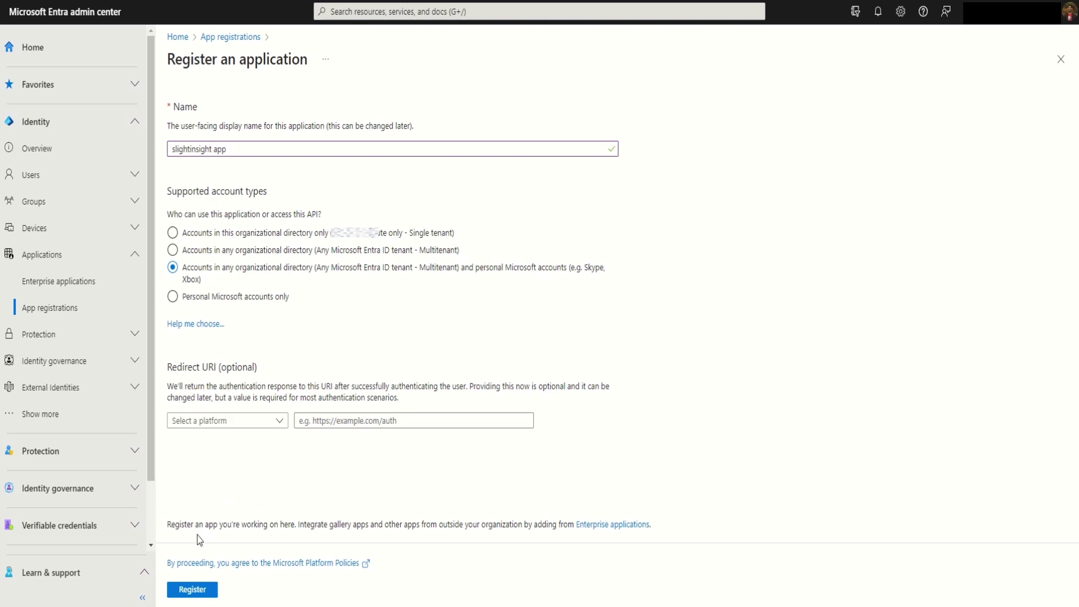
{"action": "left_click", "coordinate": [189, 591]}
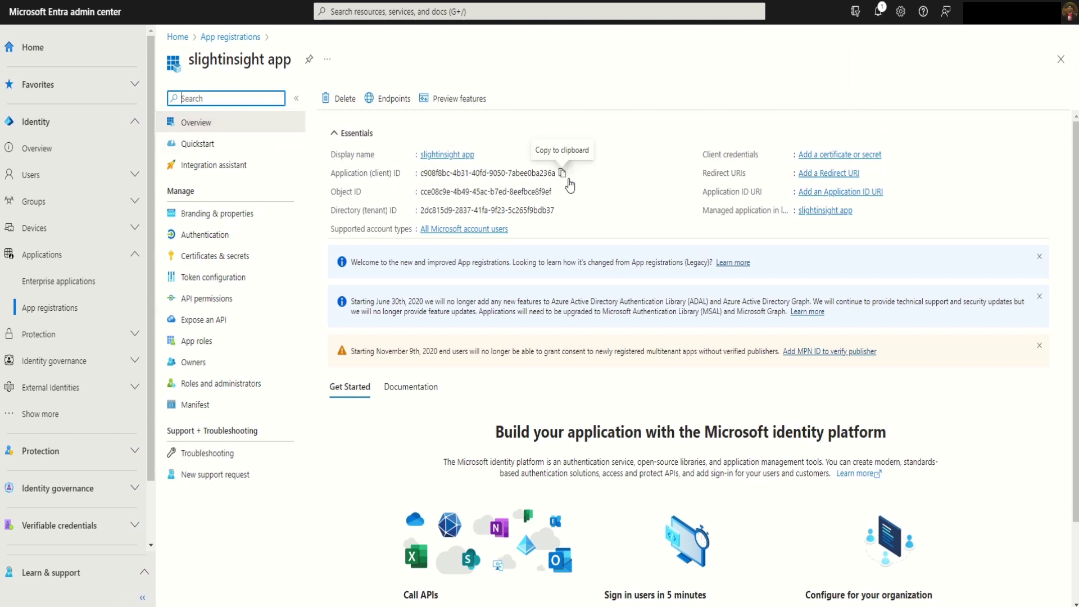
Step: Paste the Application (client) ID after Client ID in the Notepad++ notes, then copy the tenant ID
{"action": "left_click", "coordinate": [564, 175]}
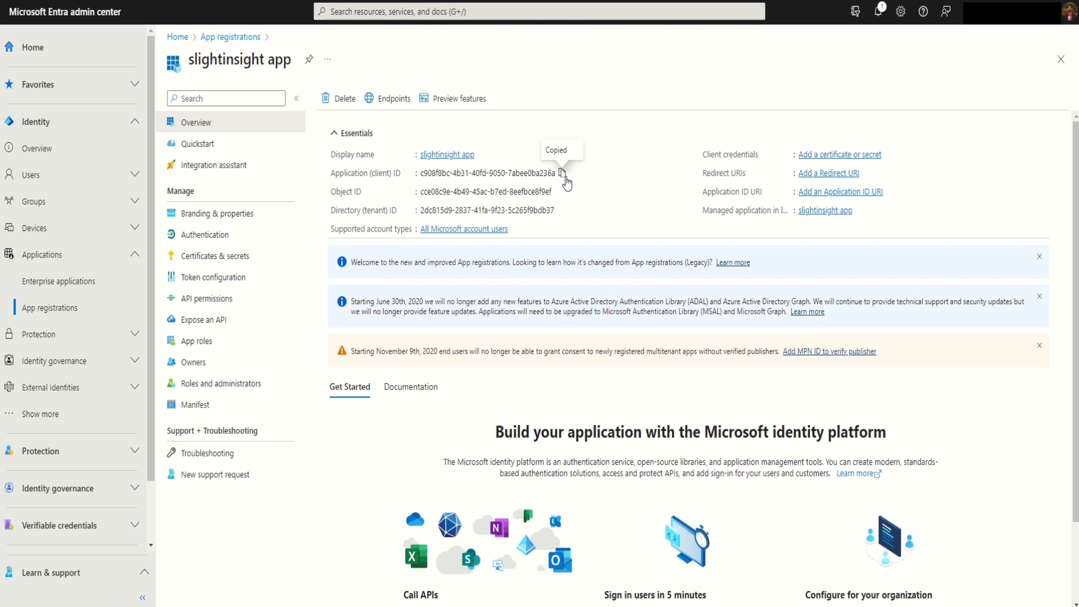
{"action": "key", "text": "alt+Tab"}
{"action": "left_click", "coordinate": [70, 35]}
{"action": "key", "text": "ctrl+v"}
{"action": "key", "text": "alt+Tab"}
{"action": "left_click", "coordinate": [561, 210]}
Step: Paste the Directory (tenant) ID after Tenant ID in the notes and go to Authentication
{"action": "key", "text": "alt+Tab"}
{"action": "key", "text": "ctrl+v"}
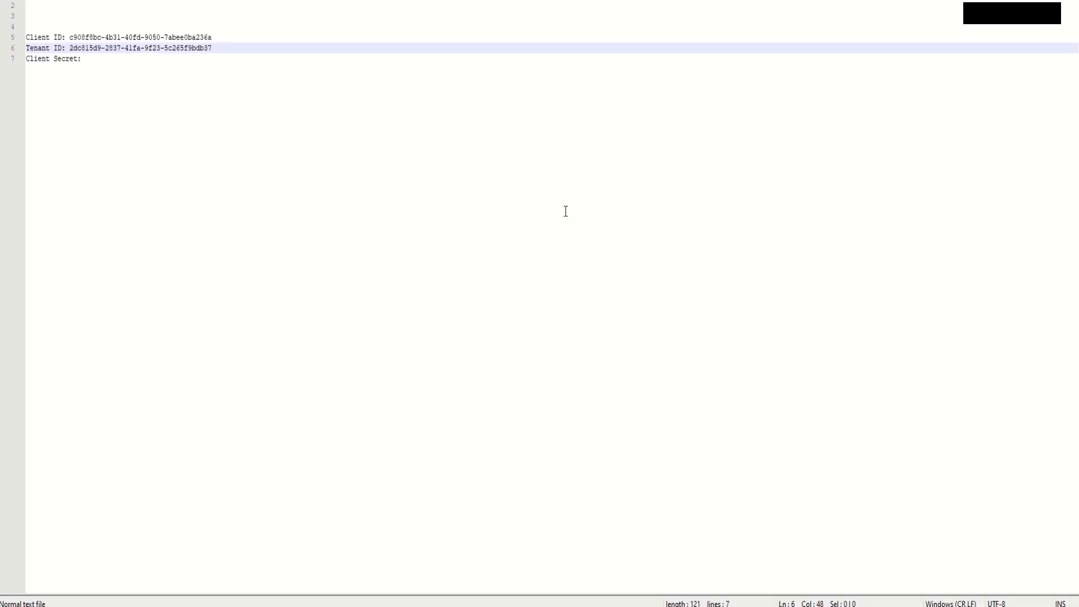
{"action": "key", "text": "alt+Tab"}
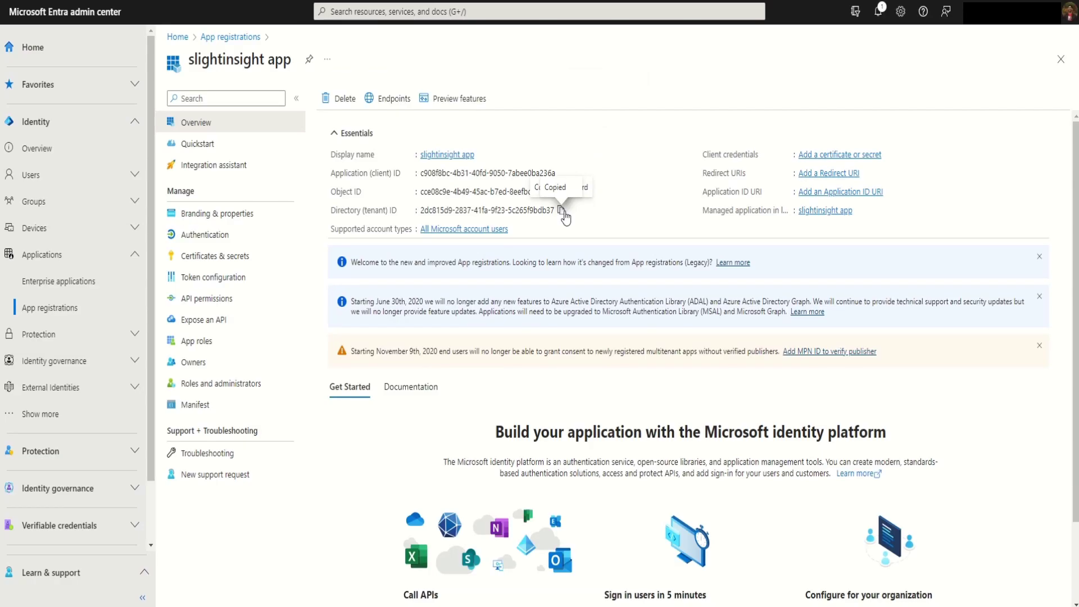
{"action": "left_click", "coordinate": [198, 235]}
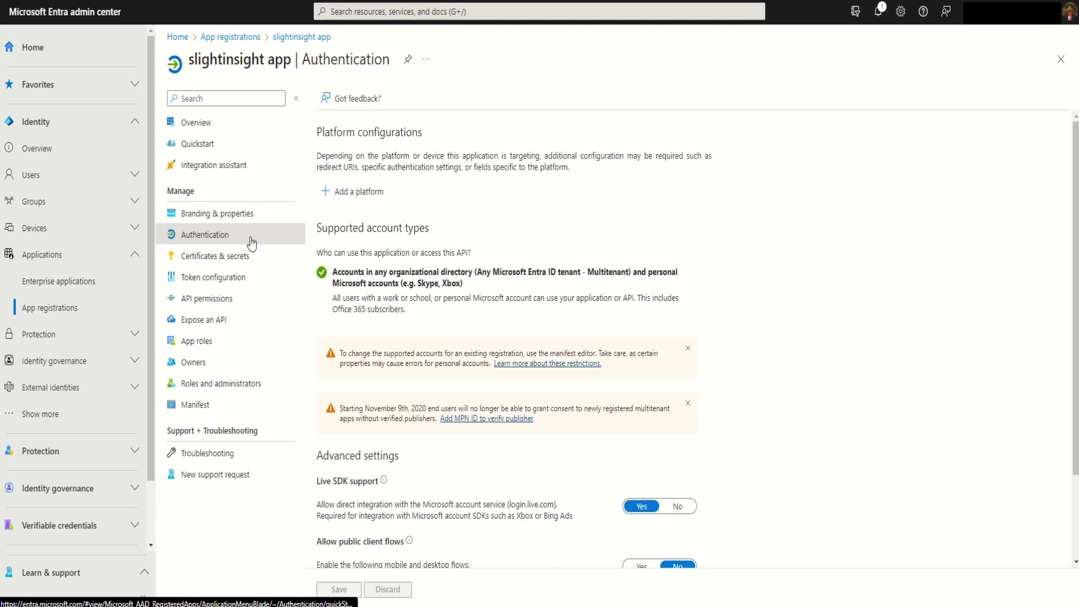
Step: Set Allow public client flows to Yes and save the authentication settings
{"action": "scroll", "coordinate": [1075, 255], "scroll_direction": "down", "scroll_amount": 3}
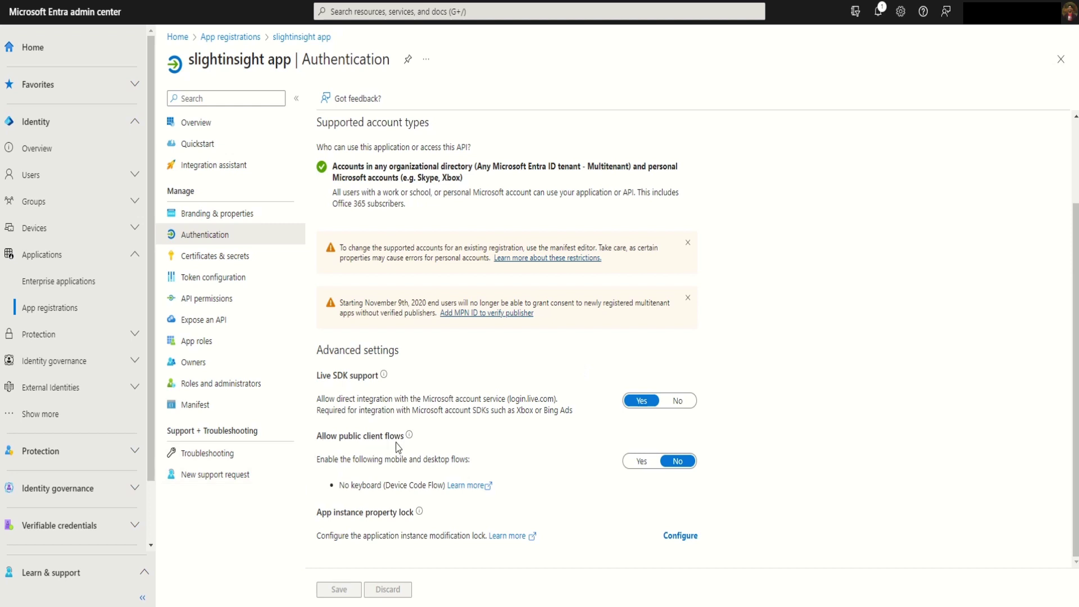
{"action": "left_click", "coordinate": [641, 461]}
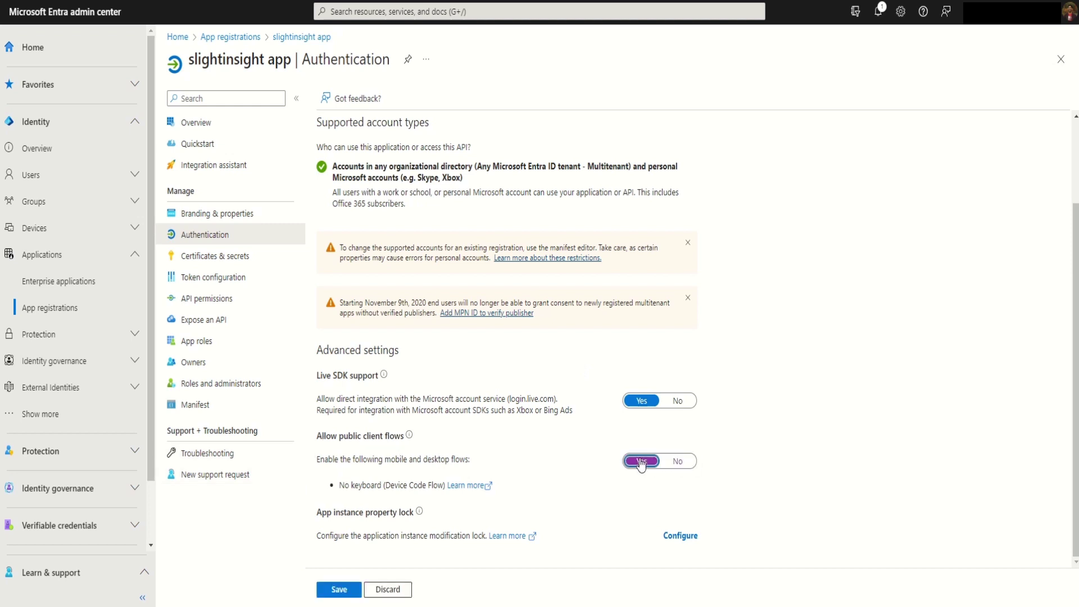
{"action": "left_click", "coordinate": [338, 592]}
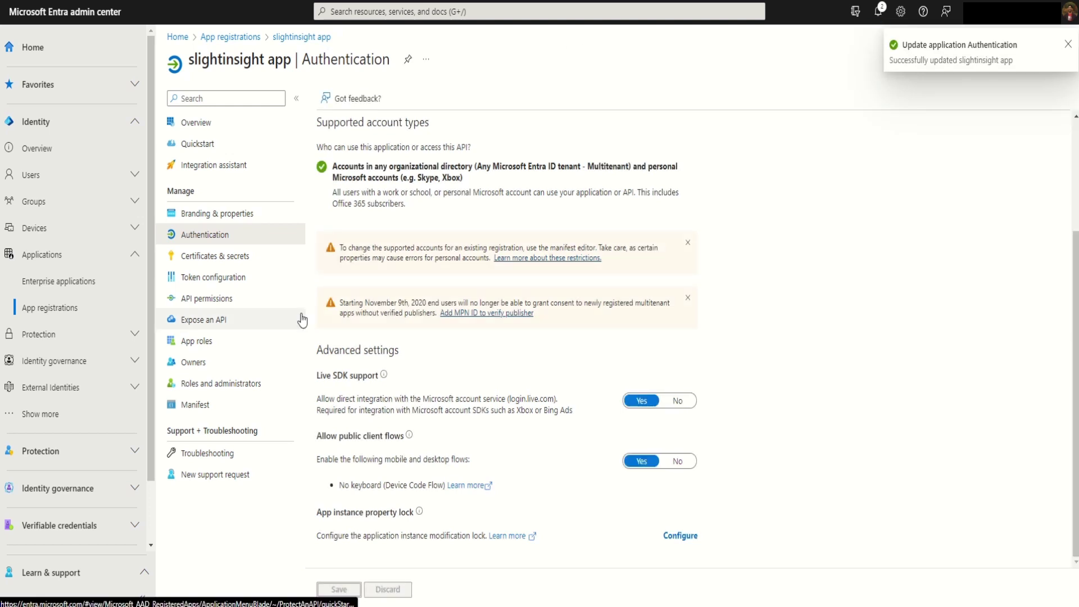
Step: Remove the default delegated User.Read permission from the app's API permissions
{"action": "left_click", "coordinate": [216, 299]}
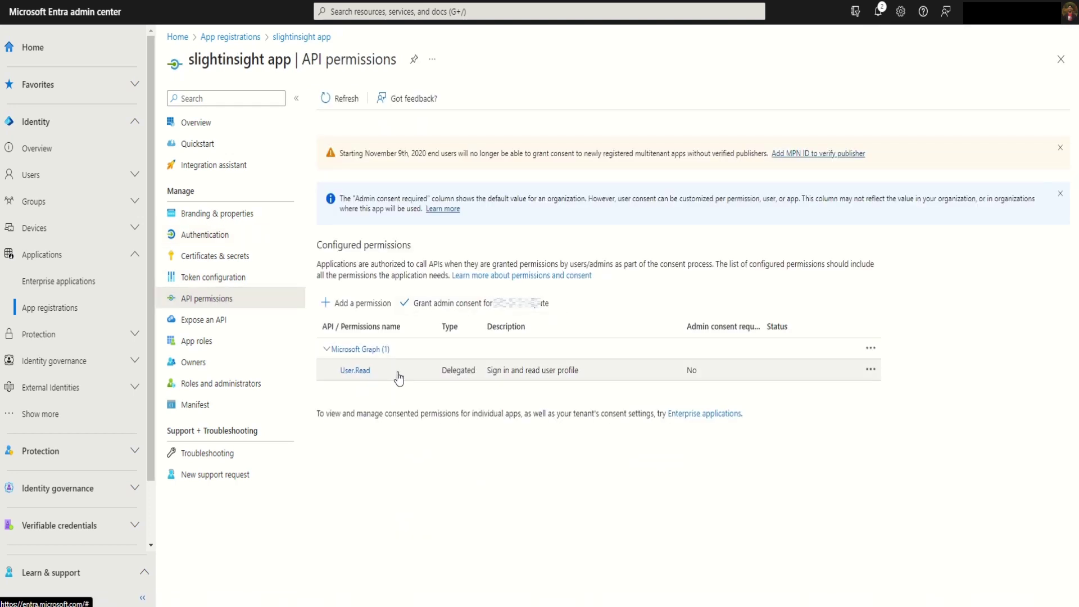
{"action": "left_click", "coordinate": [871, 370]}
{"action": "left_click", "coordinate": [900, 377]}
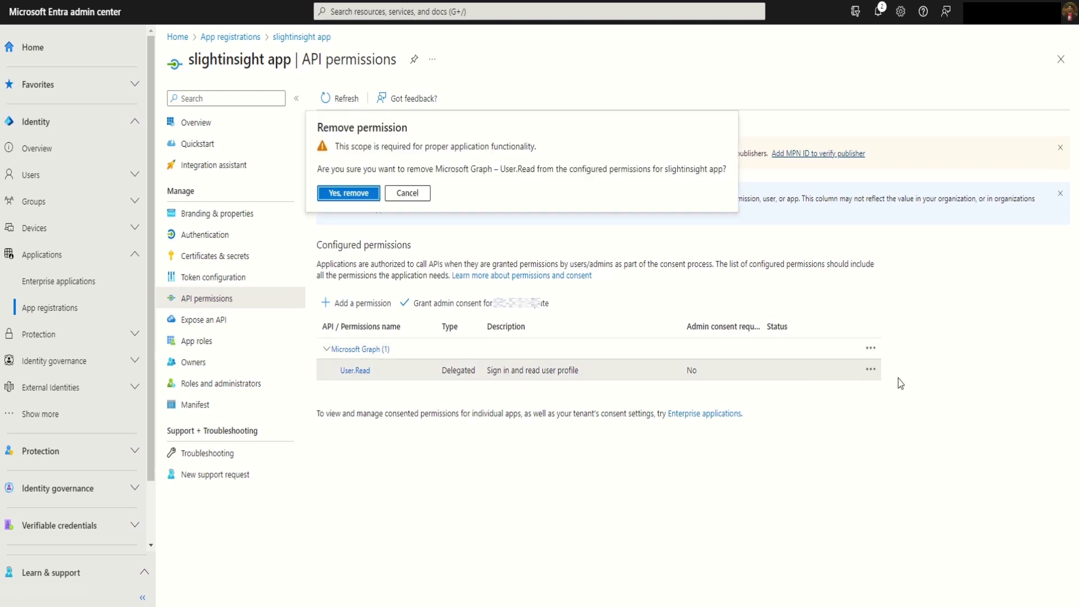
{"action": "left_click", "coordinate": [362, 197]}
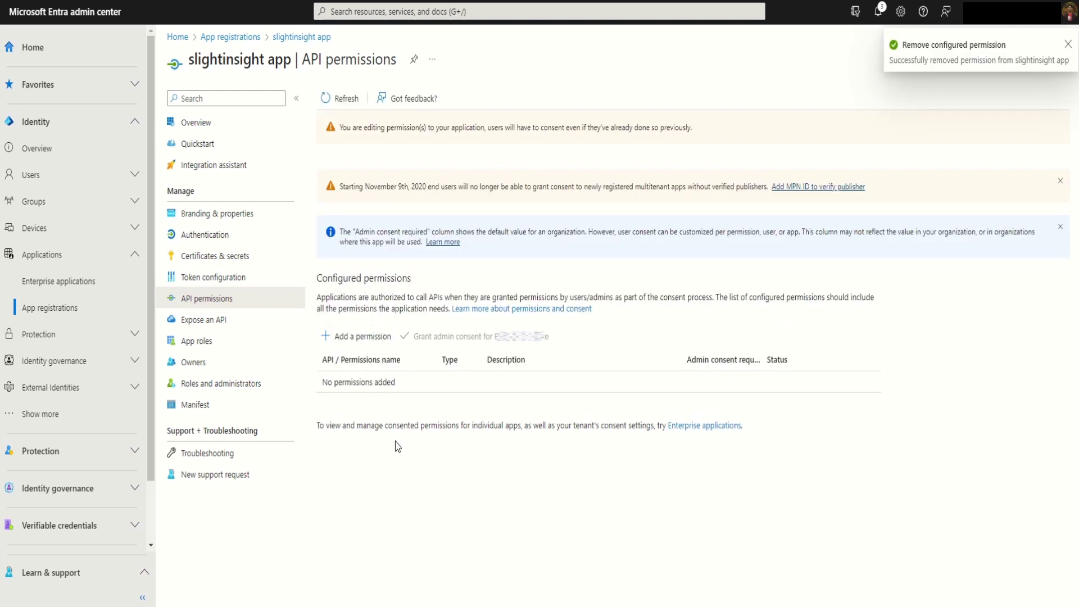
{"action": "left_click", "coordinate": [355, 336]}
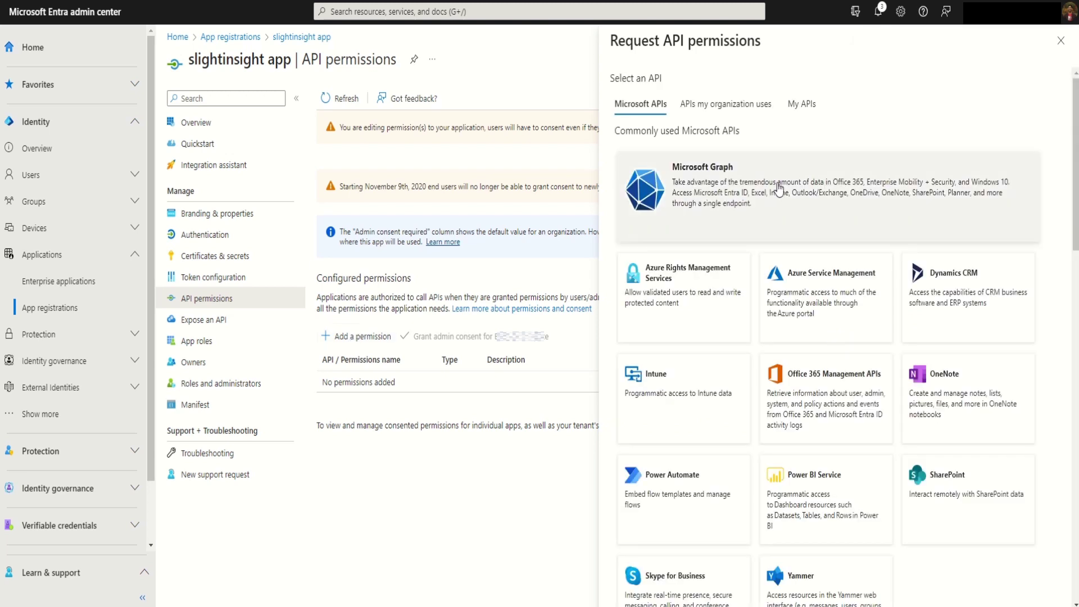
Step: Request Microsoft Graph application permissions and select Mail.Send under Mail
{"action": "left_click", "coordinate": [736, 179]}
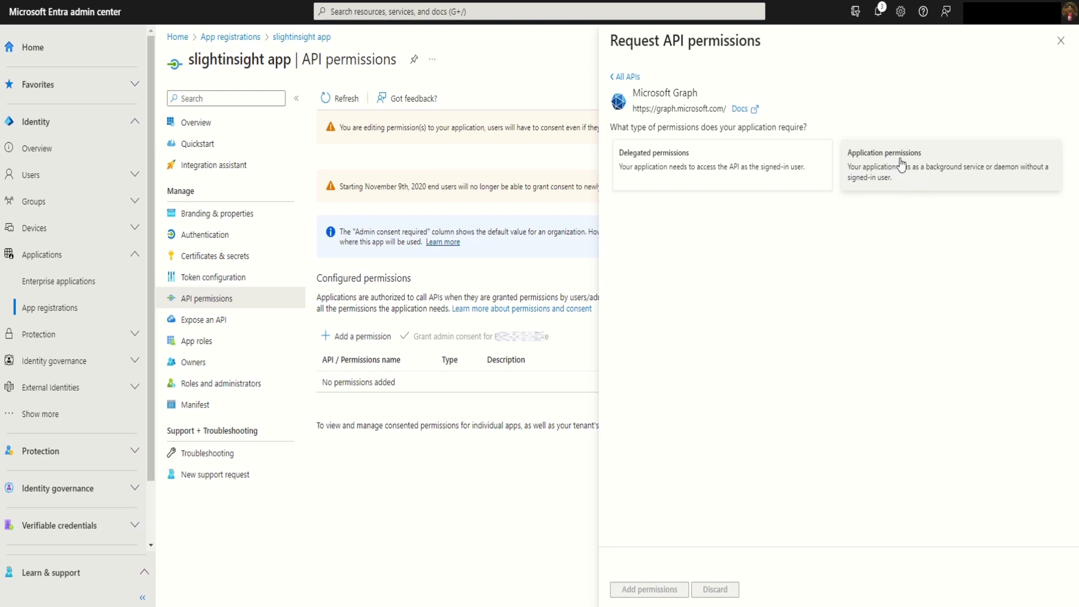
{"action": "left_click", "coordinate": [901, 165]}
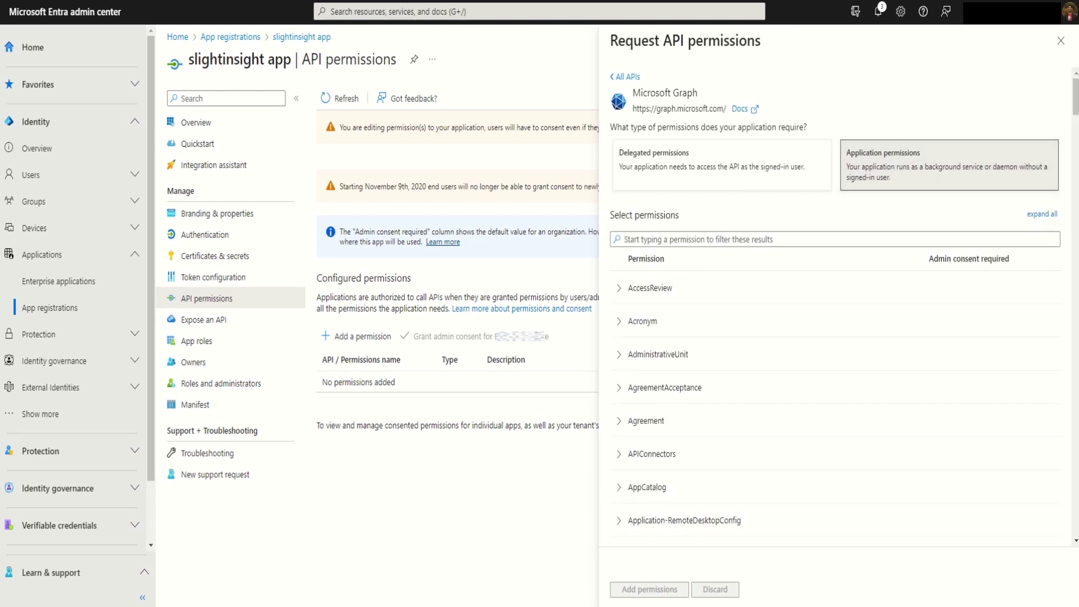
{"action": "scroll", "coordinate": [838, 309], "scroll_direction": "down", "scroll_amount": 15}
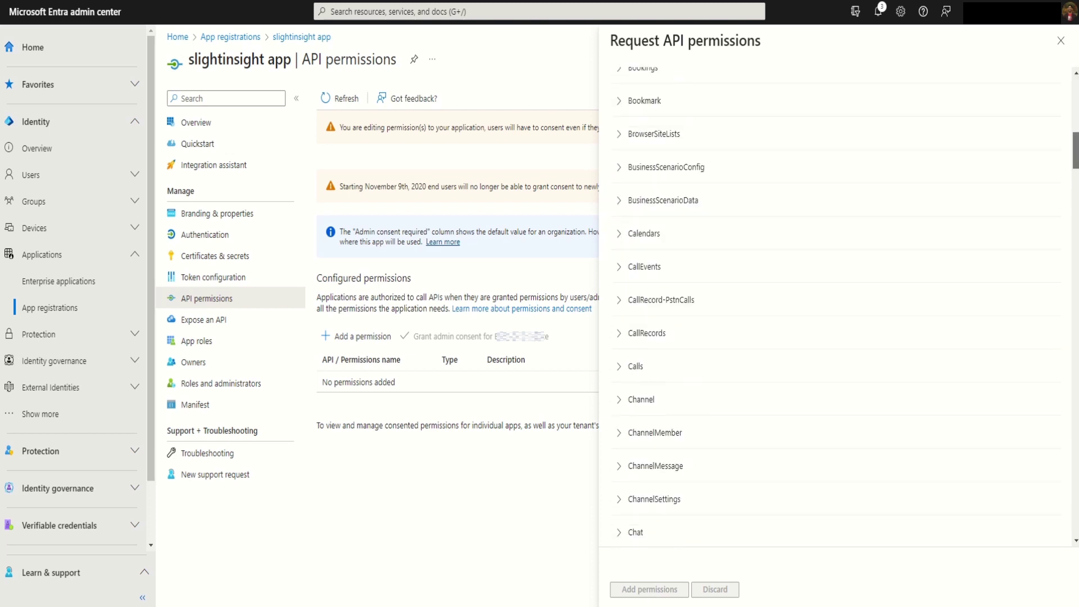
{"action": "scroll", "coordinate": [844, 304], "scroll_direction": "down", "scroll_amount": 15}
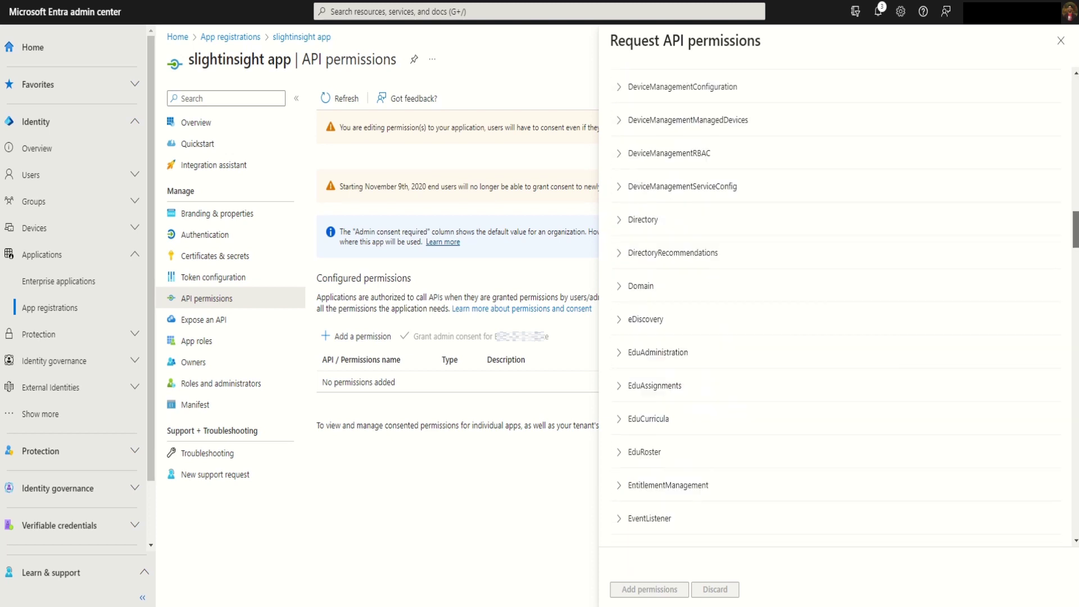
{"action": "scroll", "coordinate": [837, 309], "scroll_direction": "down", "scroll_amount": 6}
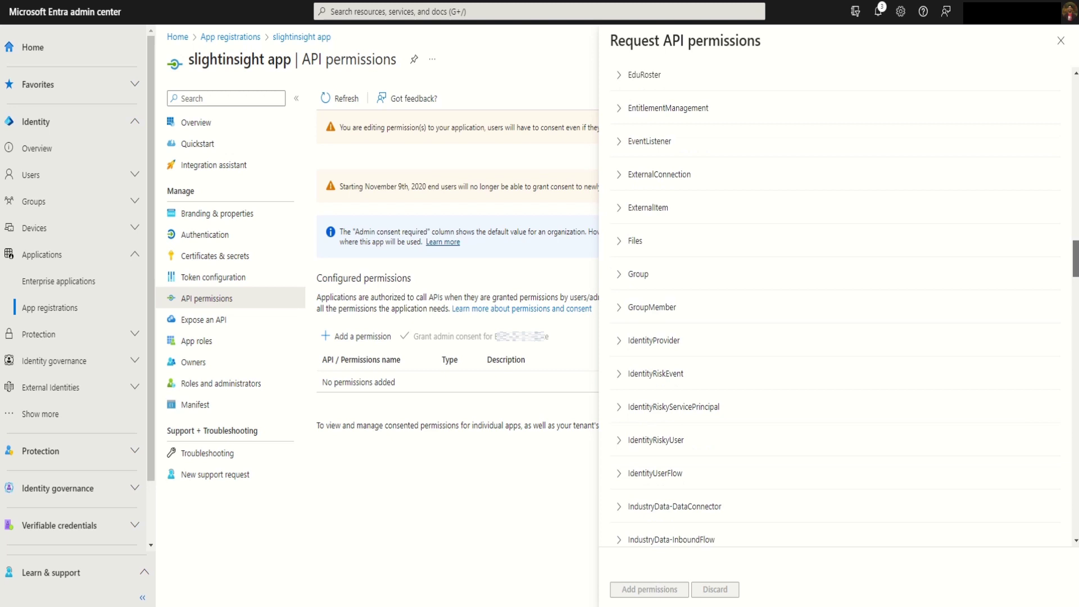
{"action": "scroll", "coordinate": [838, 309], "scroll_direction": "down", "scroll_amount": 7}
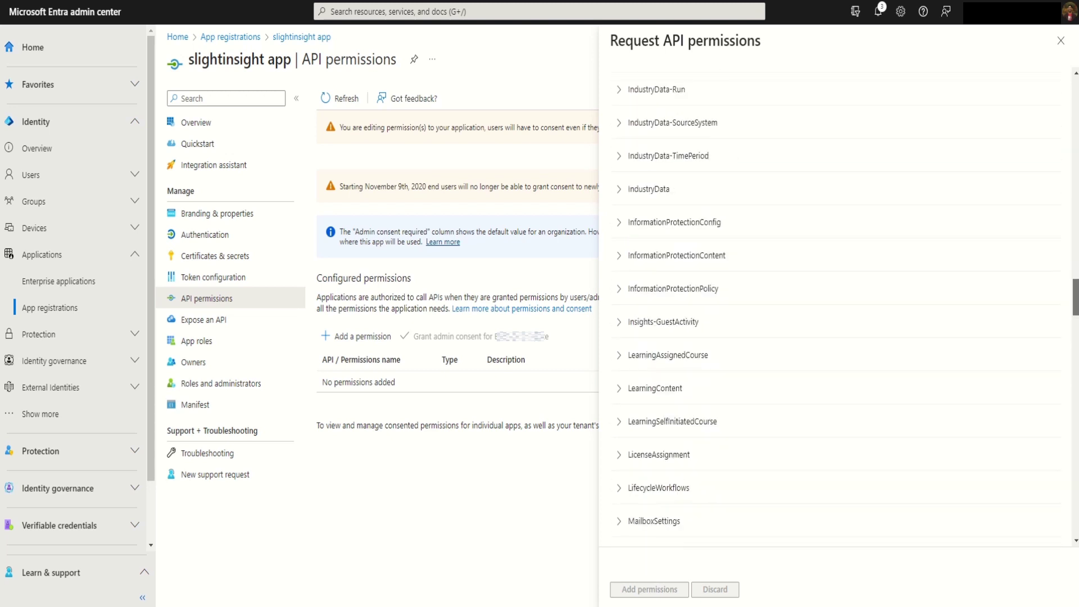
{"action": "scroll", "coordinate": [837, 309], "scroll_direction": "down", "scroll_amount": 8}
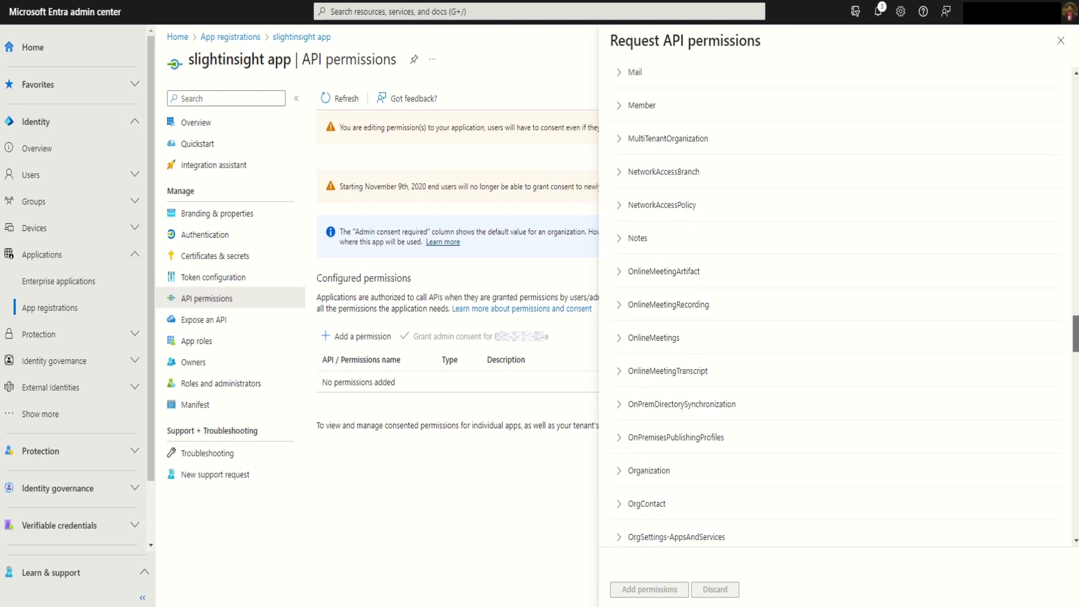
{"action": "left_click", "coordinate": [620, 75]}
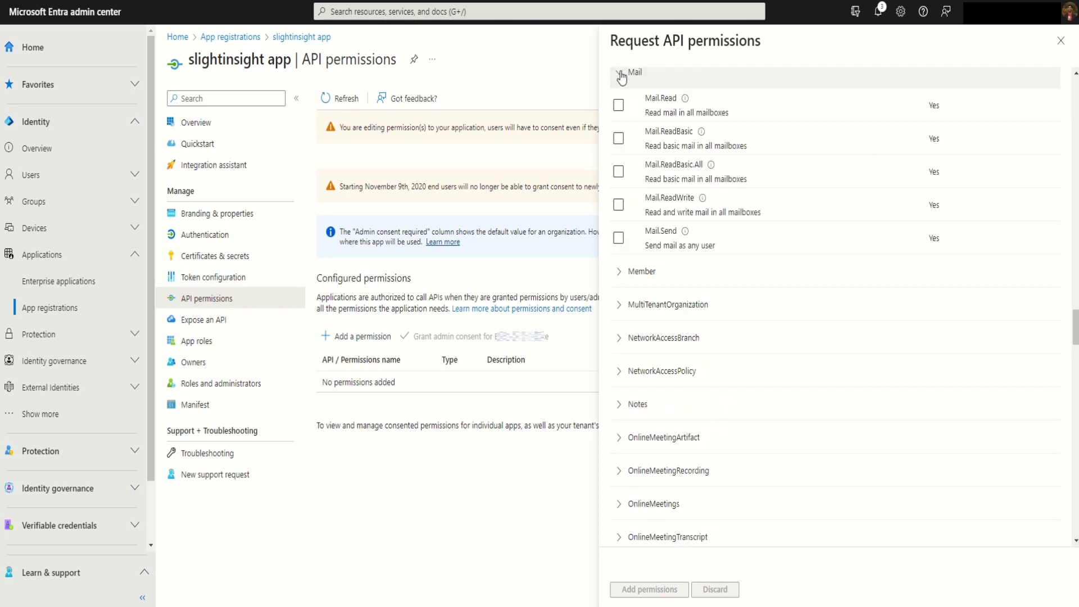
{"action": "left_click", "coordinate": [618, 238]}
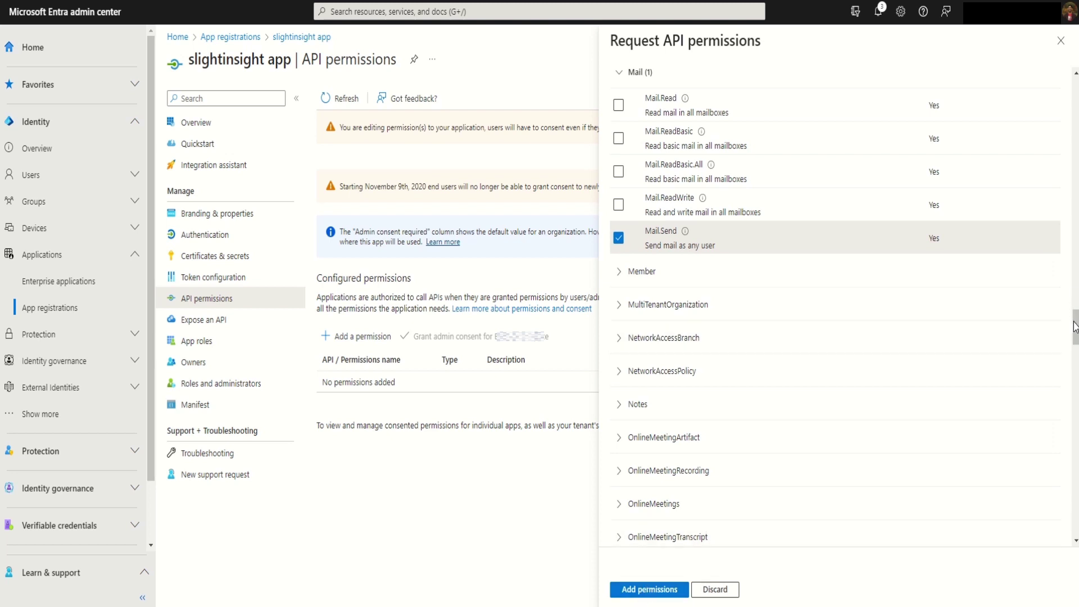
Step: Select User.Read.All under User and add both permissions to the app
{"action": "scroll", "coordinate": [1074, 332], "scroll_direction": "down", "scroll_amount": 5}
{"action": "scroll", "coordinate": [844, 307], "scroll_direction": "down", "scroll_amount": 20}
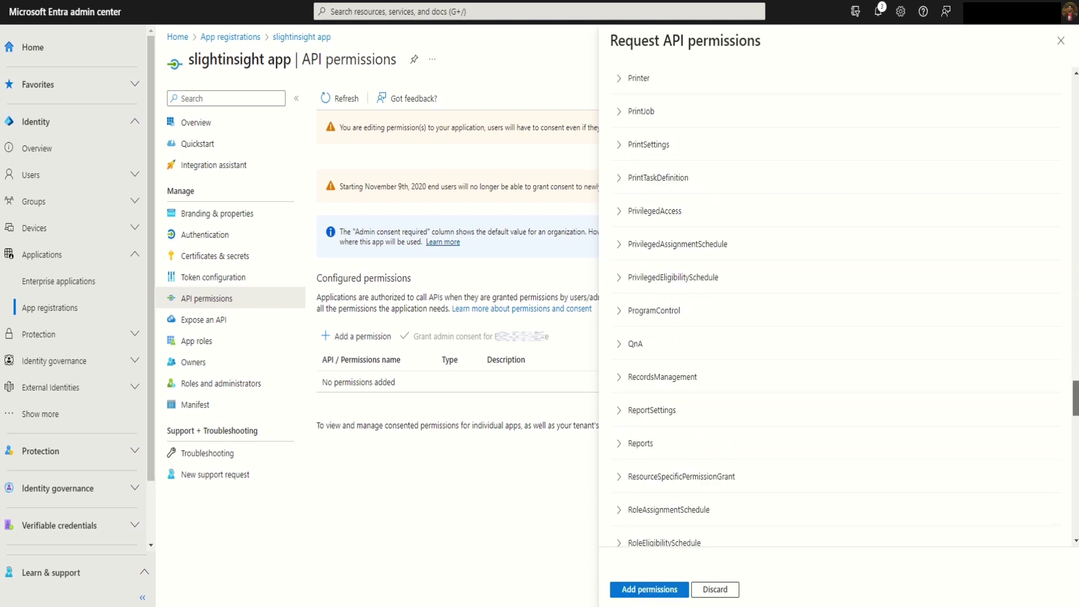
{"action": "scroll", "coordinate": [840, 307], "scroll_direction": "down", "scroll_amount": 3}
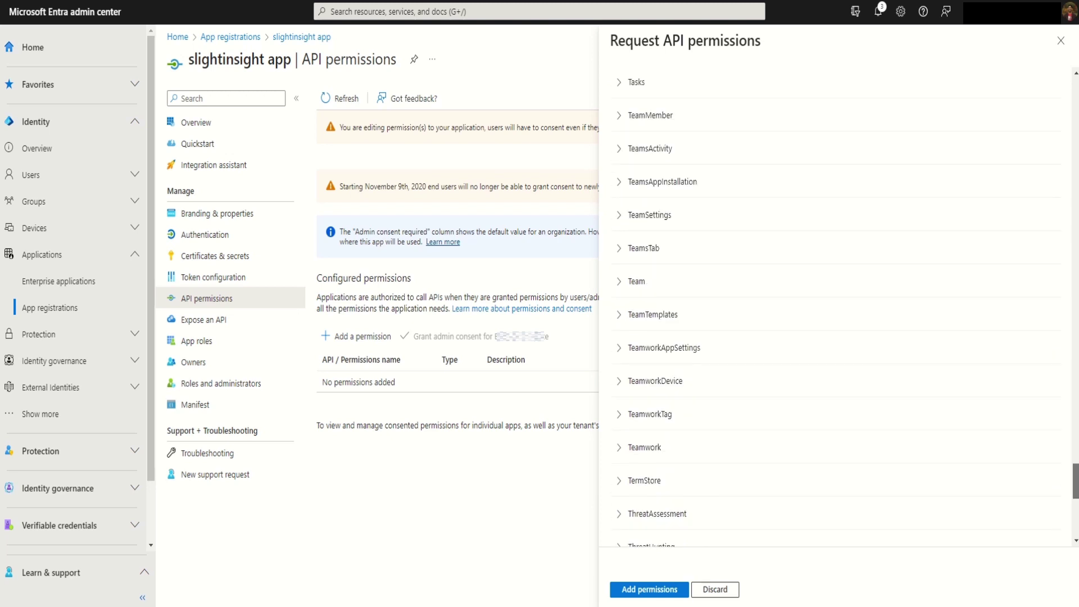
{"action": "scroll", "coordinate": [837, 307], "scroll_direction": "down", "scroll_amount": 6}
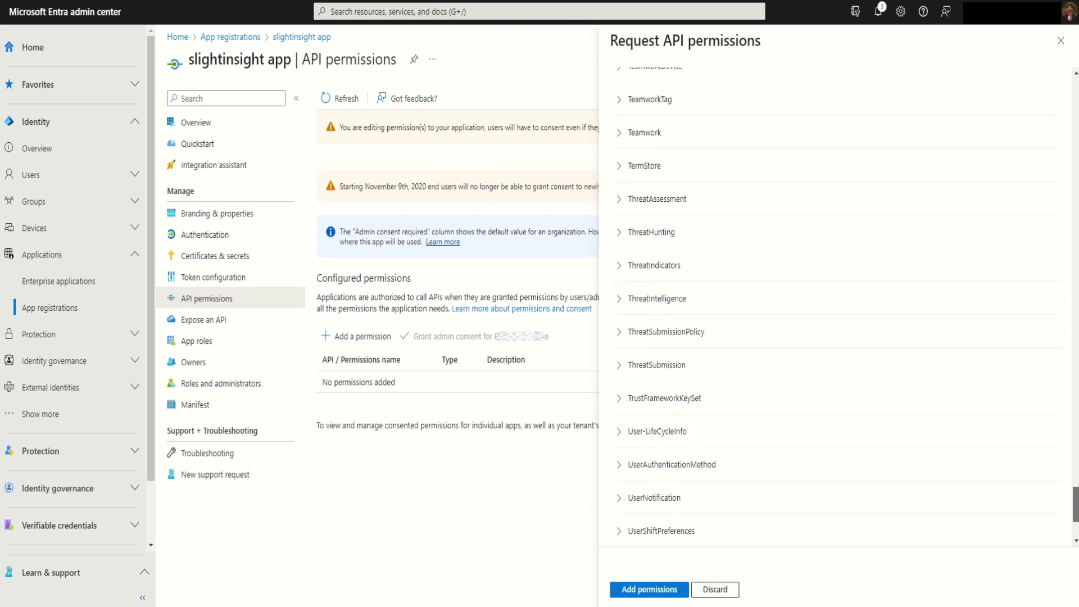
{"action": "scroll", "coordinate": [838, 307], "scroll_direction": "down", "scroll_amount": 3}
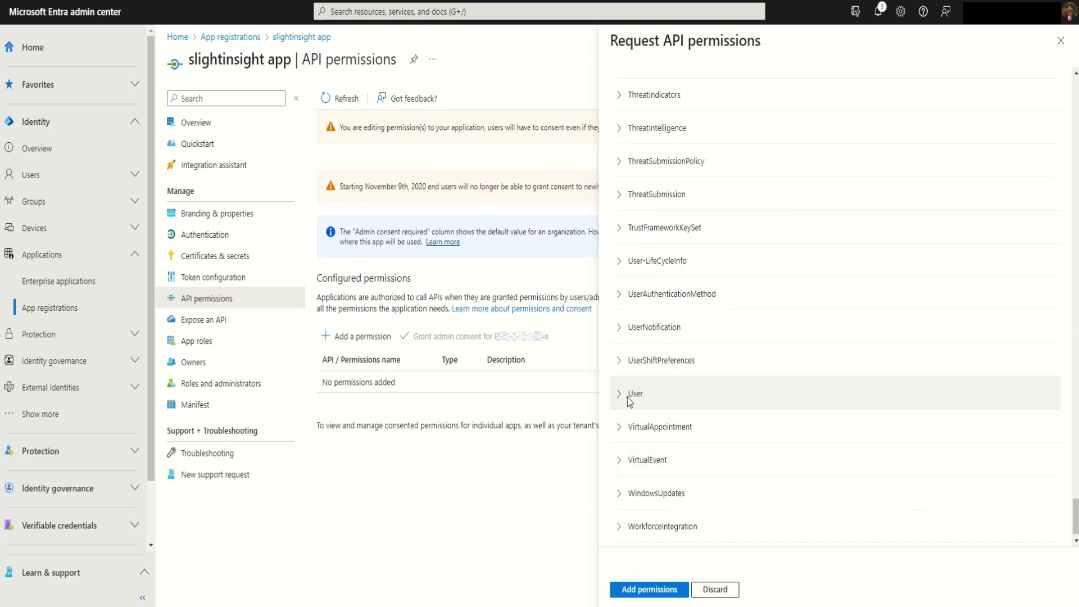
{"action": "left_click", "coordinate": [619, 395]}
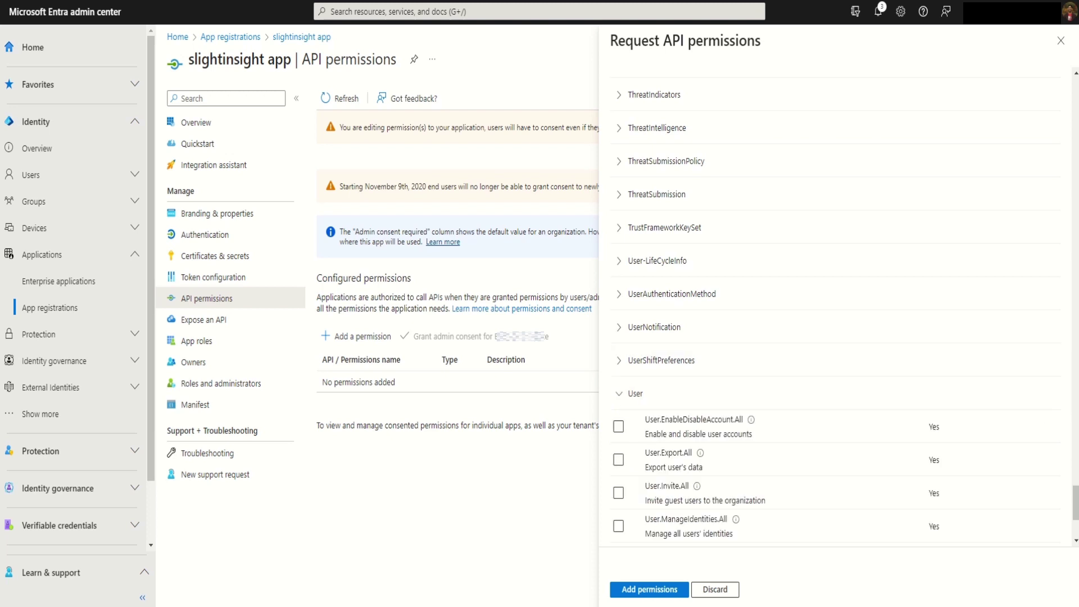
{"action": "scroll", "coordinate": [697, 438], "scroll_direction": "down", "scroll_amount": 2}
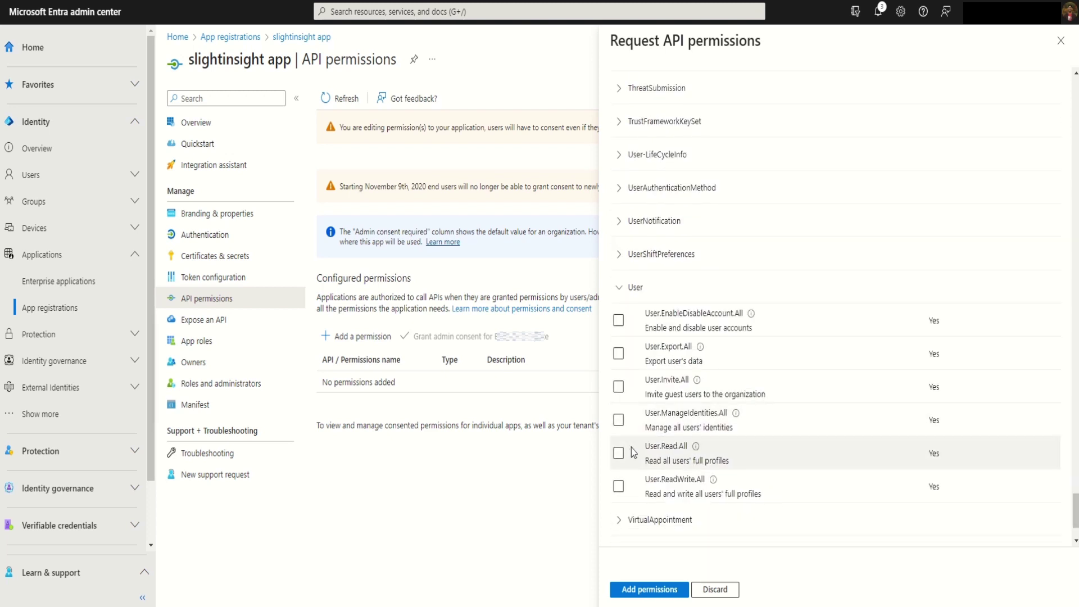
{"action": "left_click", "coordinate": [621, 453]}
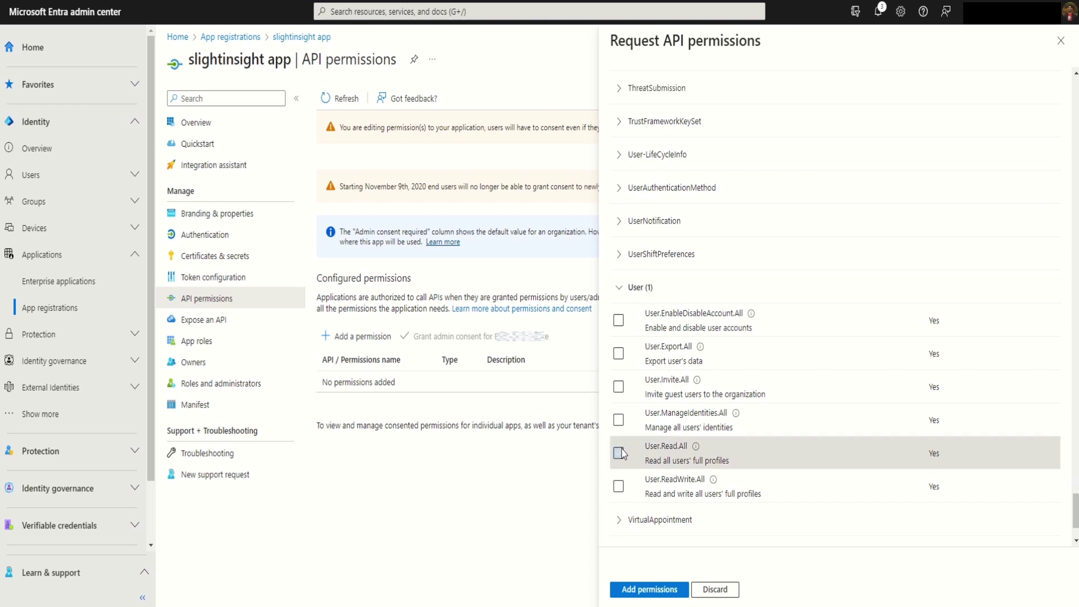
{"action": "left_click", "coordinate": [632, 590]}
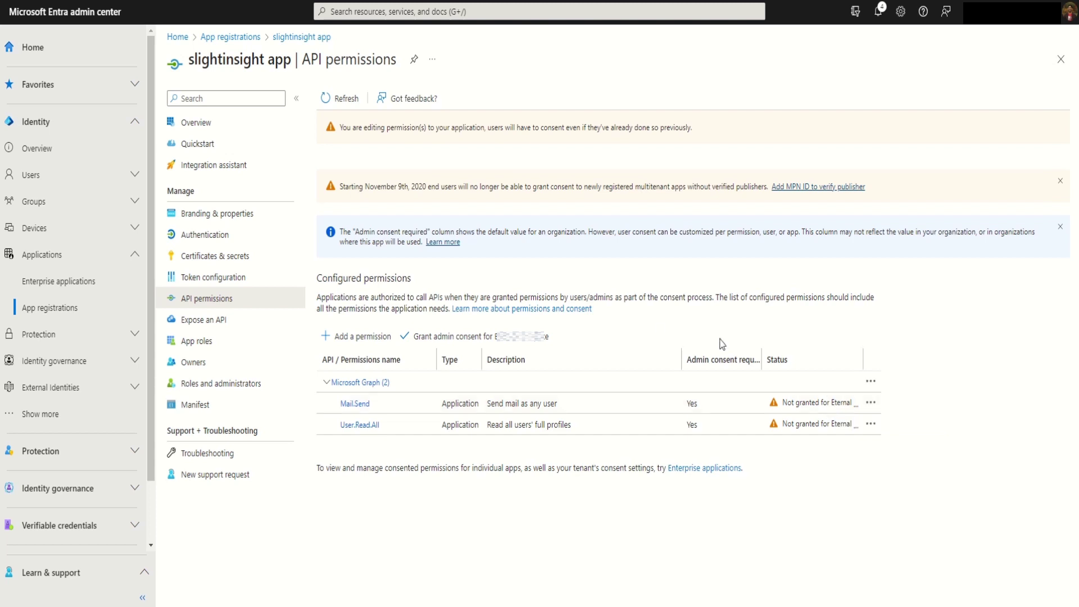
Step: Grant and confirm admin consent for Mail.Send and User.Read.All
{"action": "left_click", "coordinate": [422, 337]}
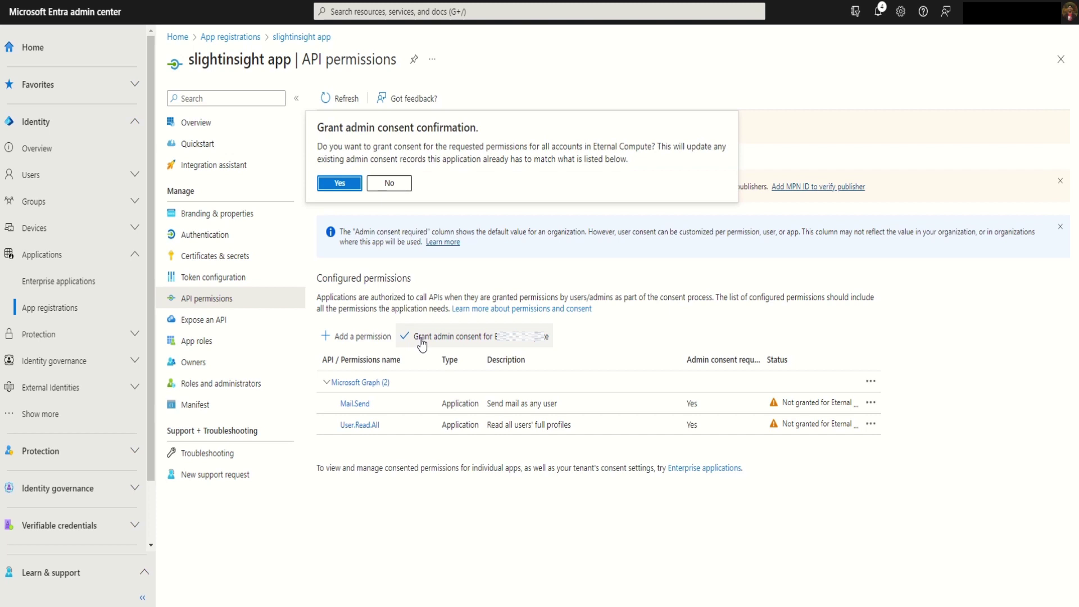
{"action": "left_click", "coordinate": [339, 184]}
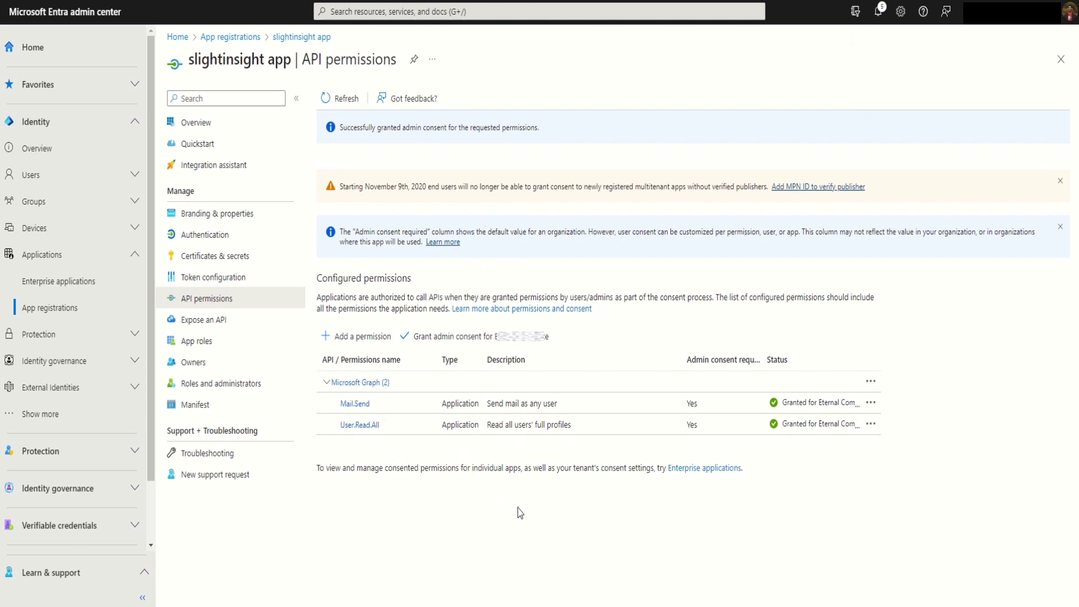
{"action": "left_click", "coordinate": [205, 261]}
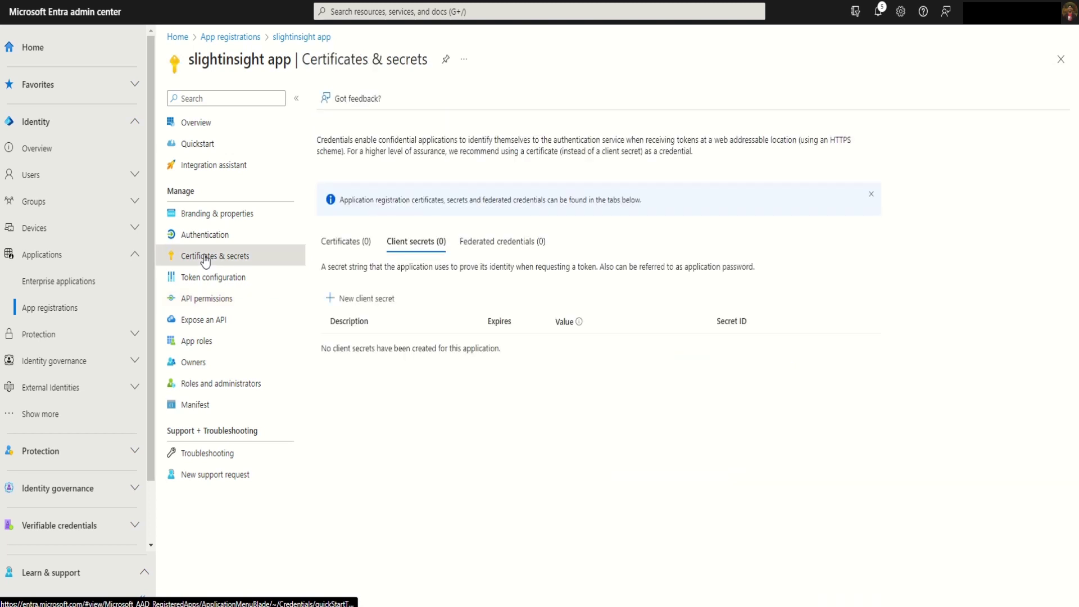
Step: Add client secret 'Slight Insight App Key' with the recommended 180-day expiry (4/9/2024)
{"action": "left_click", "coordinate": [371, 303]}
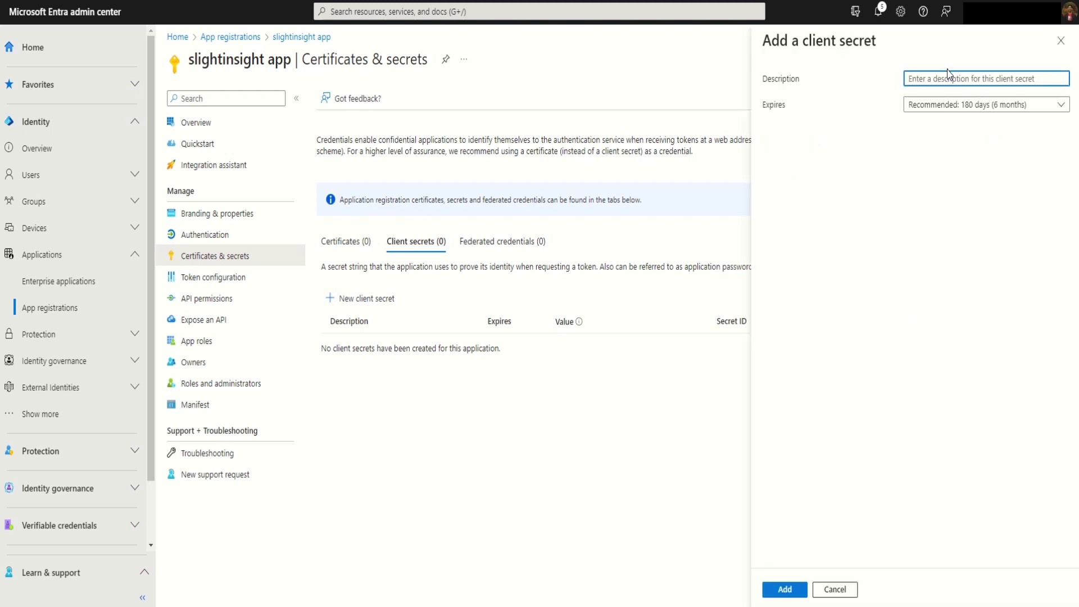
{"action": "type", "text": "Slight Insight Appkey"}
{"action": "key", "text": "Delete"}
{"action": "type", "text": "Key"}
{"action": "left_click", "coordinate": [985, 82]}
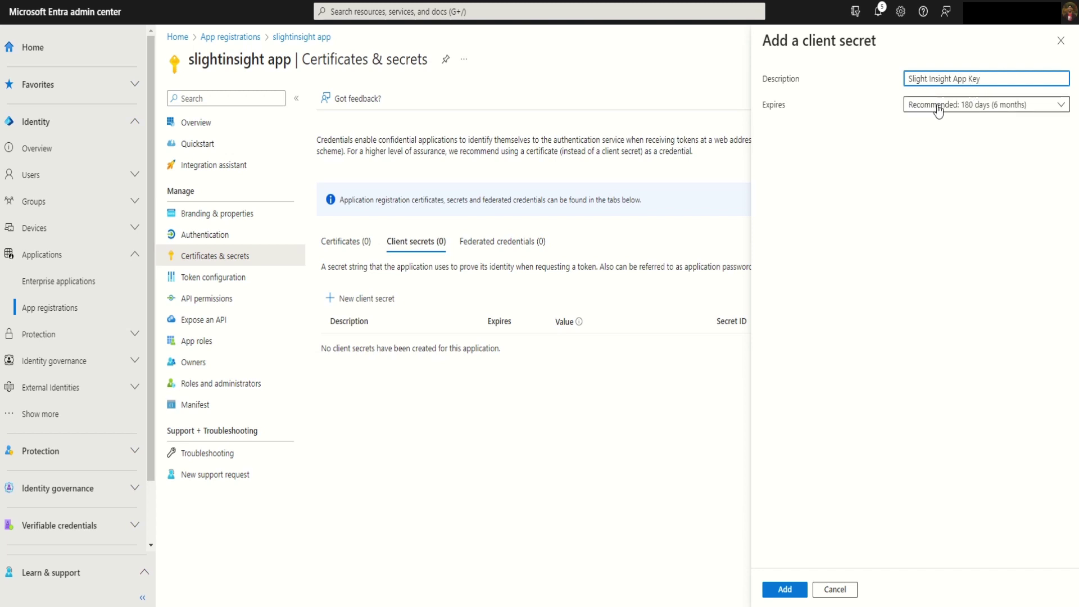
{"action": "left_click", "coordinate": [919, 111]}
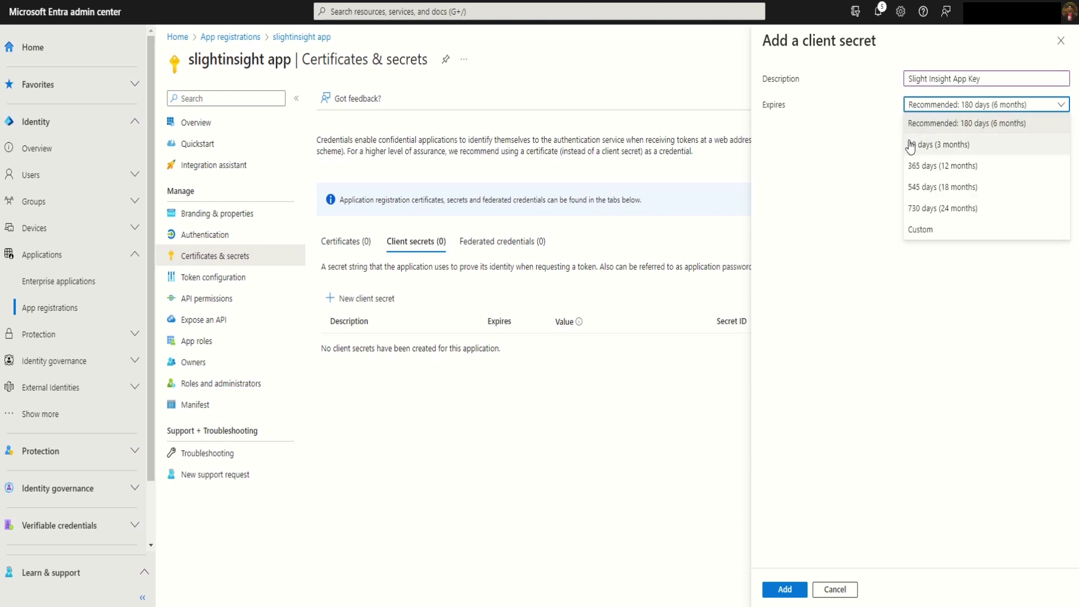
{"action": "left_click", "coordinate": [973, 125]}
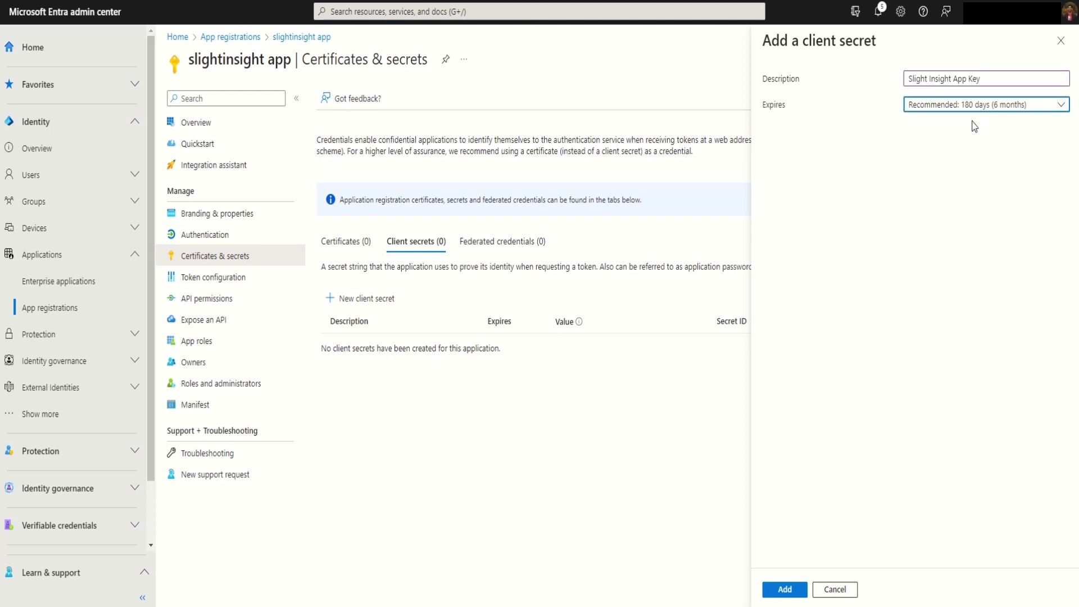
{"action": "left_click", "coordinate": [789, 593]}
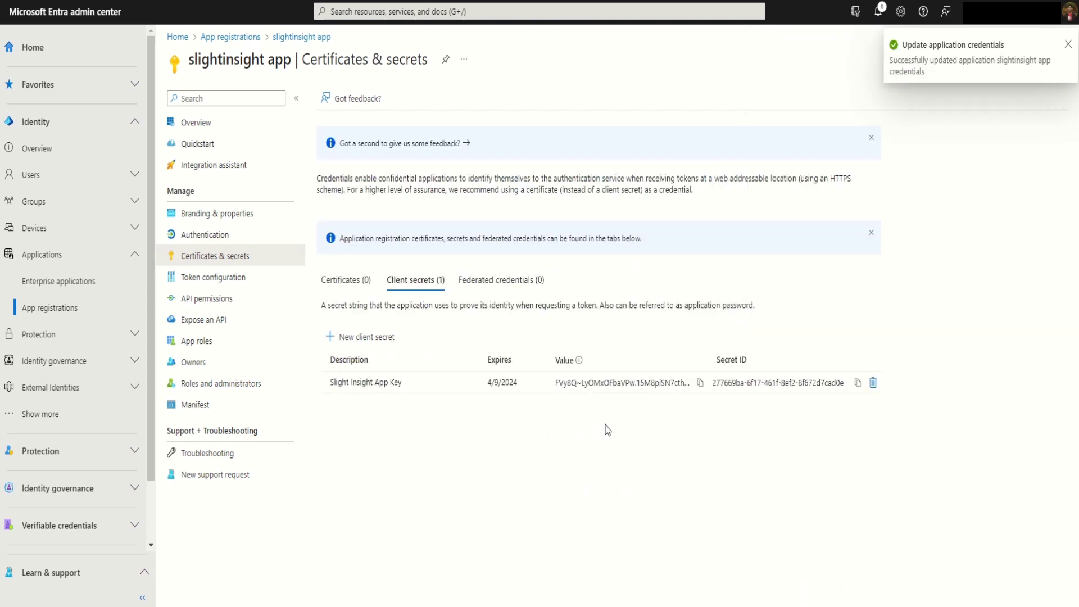
Step: Copy the new secret's value into the Notepad++ notes after Client Secret
{"action": "left_click", "coordinate": [700, 383]}
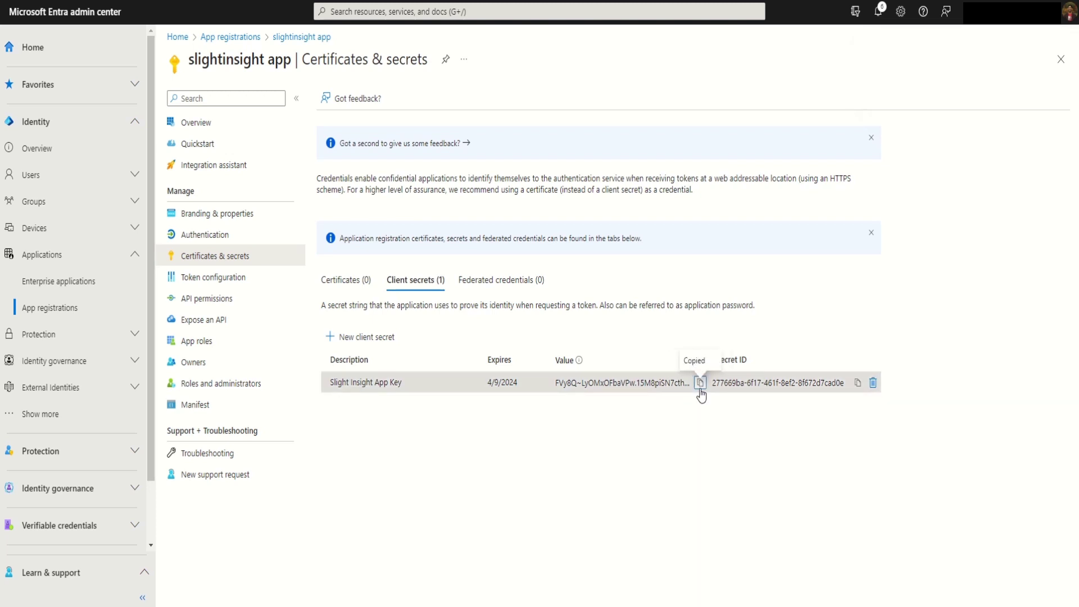
{"action": "key", "text": "alt+Tab"}
{"action": "key", "text": "ctrl+v"}
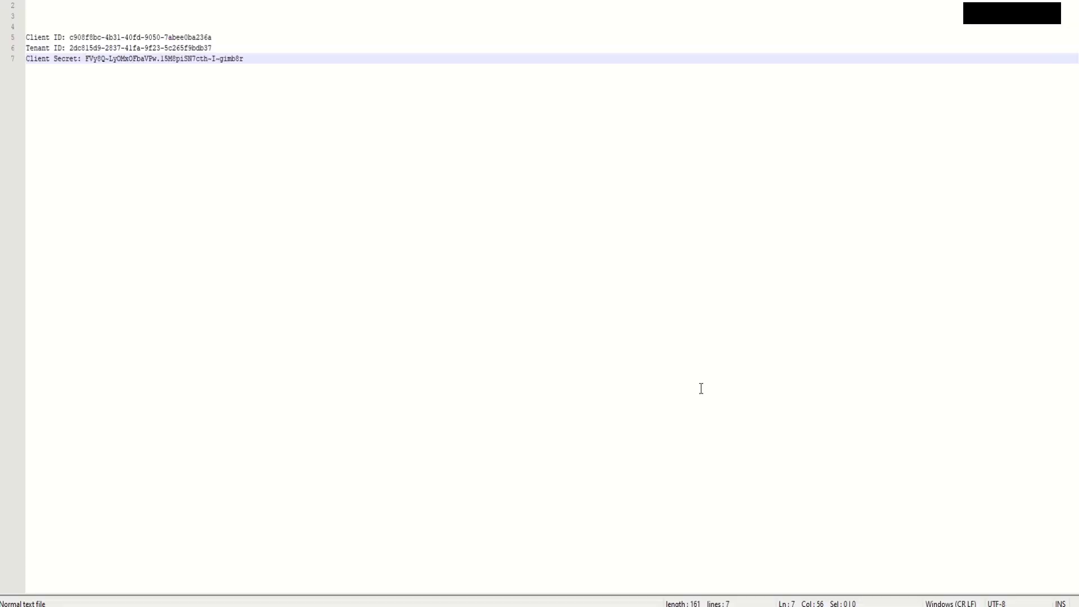
{"action": "key", "text": "alt+Tab"}
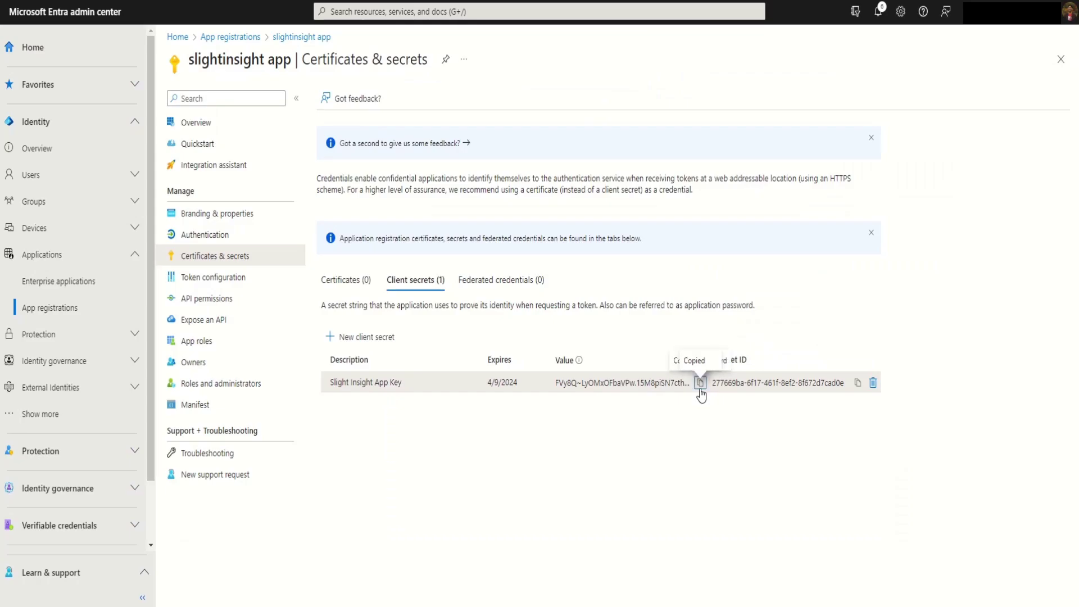